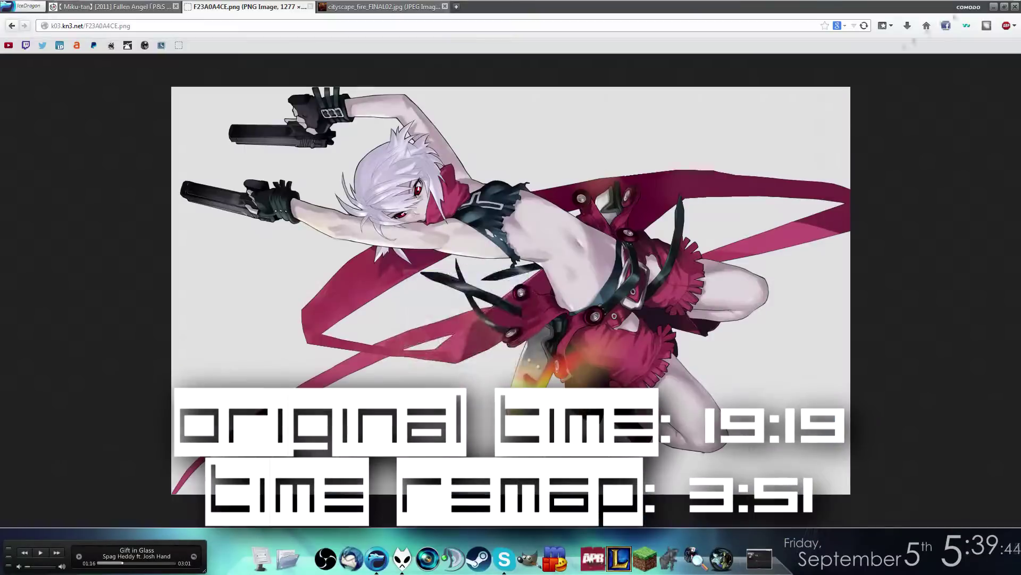
Step: Paste the copied anime character into the banner as a new layer and resize it
{"action": "key", "text": "ctrl+v"}
{"action": "left_click", "coordinate": [487, 276]}
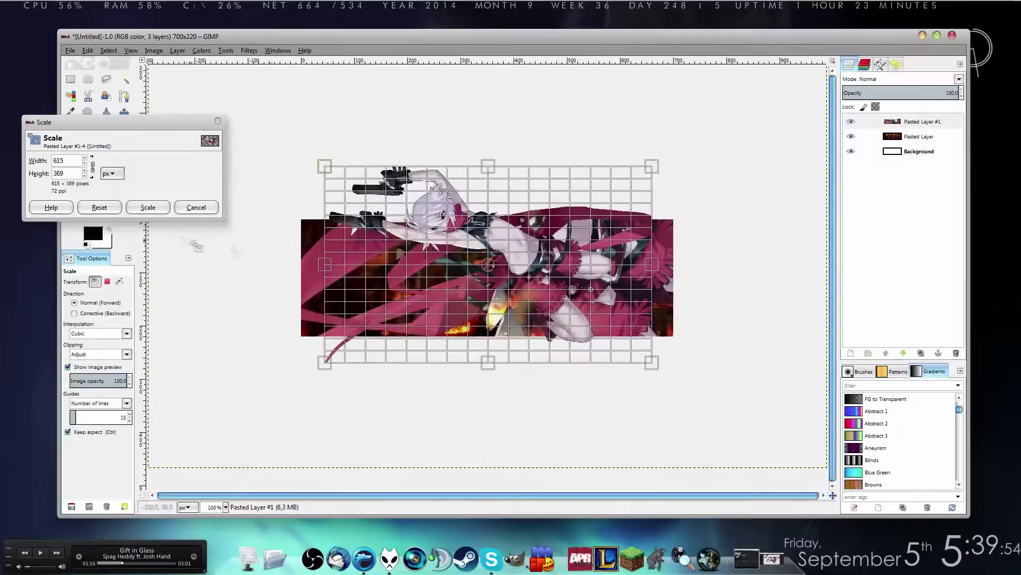
{"action": "left_click", "coordinate": [194, 205]}
{"action": "key", "text": "m"}
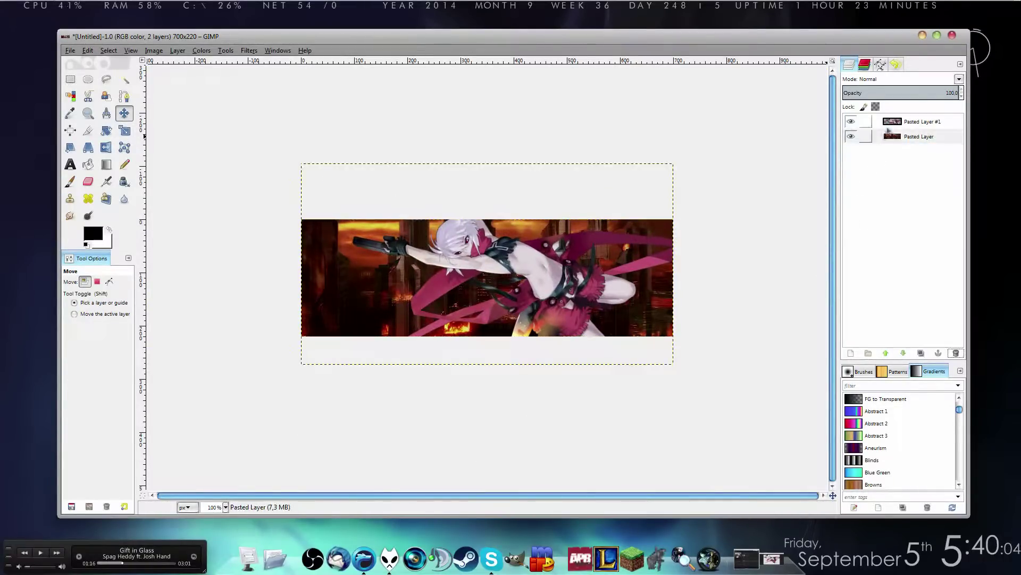
{"action": "right_click", "coordinate": [889, 121]}
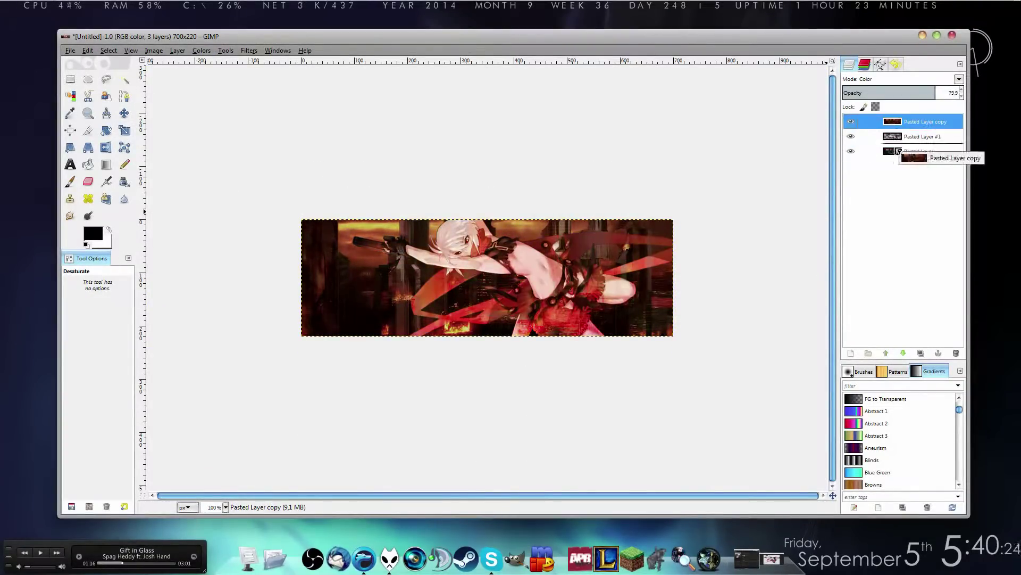
Step: Move the copy layer between the other two, then colorize a duplicate of the character layer with a darker sepia tint
{"action": "left_click_drag", "start_coordinate": [898, 150], "coordinate": [894, 150]}
{"action": "left_click", "coordinate": [921, 353]}
{"action": "left_click", "coordinate": [201, 50]}
{"action": "left_click", "coordinate": [224, 89]}
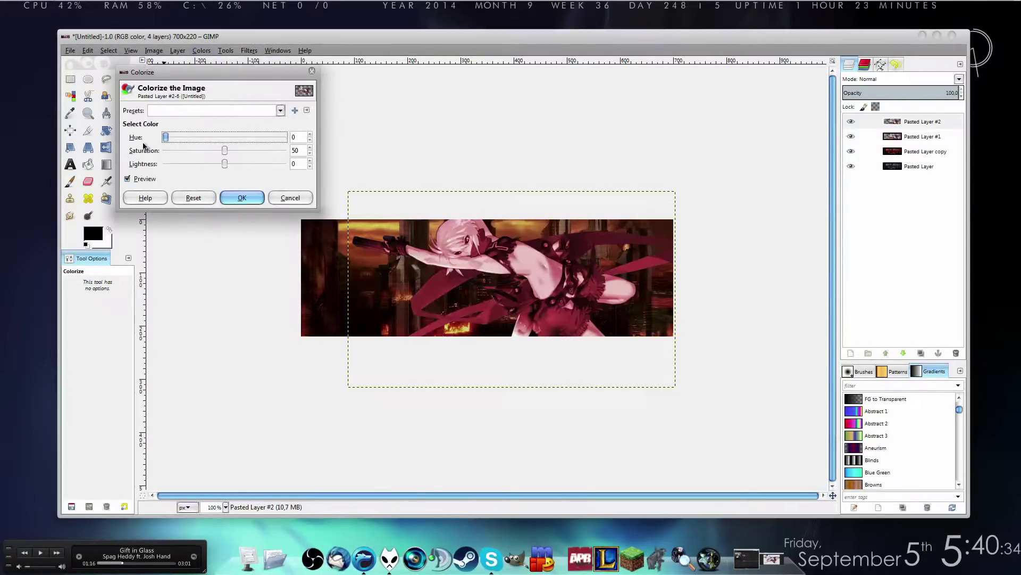
{"action": "left_click_drag", "start_coordinate": [225, 163], "coordinate": [219, 165]}
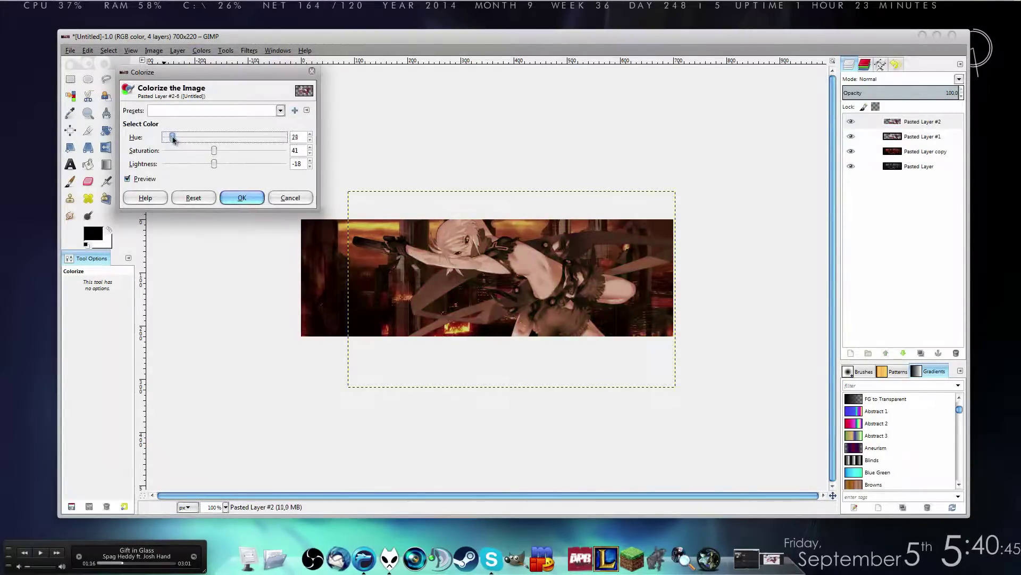
{"action": "left_click", "coordinate": [242, 198]}
Step: Blend the tinted layer in Overlay mode, then switch it to Color mode
{"action": "left_click", "coordinate": [959, 78]}
{"action": "left_click", "coordinate": [873, 208]}
{"action": "left_click", "coordinate": [885, 335]}
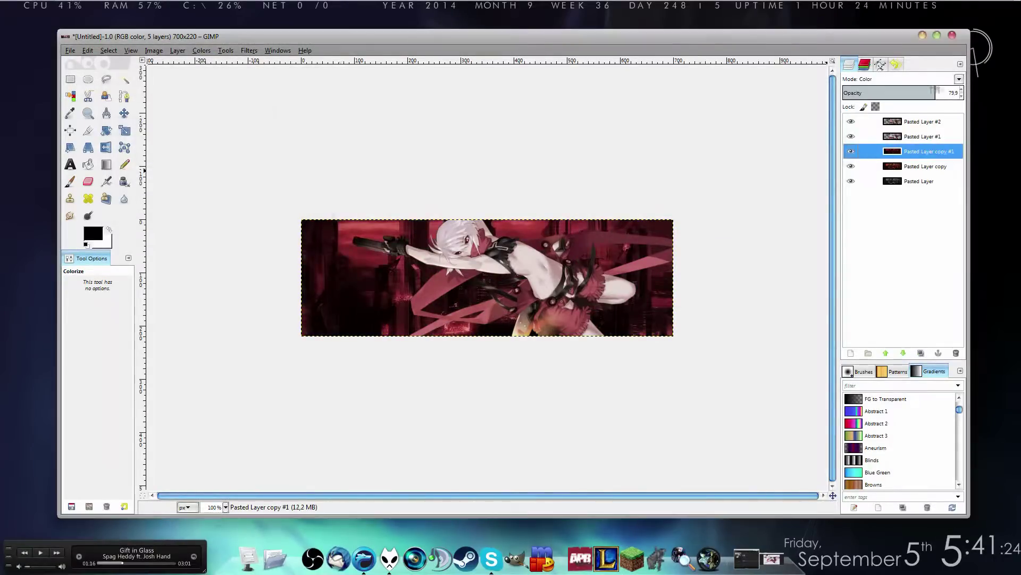
Step: Lower the tint layer's opacity, fit the bottom layer to image size, and pick a smudge brush
{"action": "left_click", "coordinate": [890, 153]}
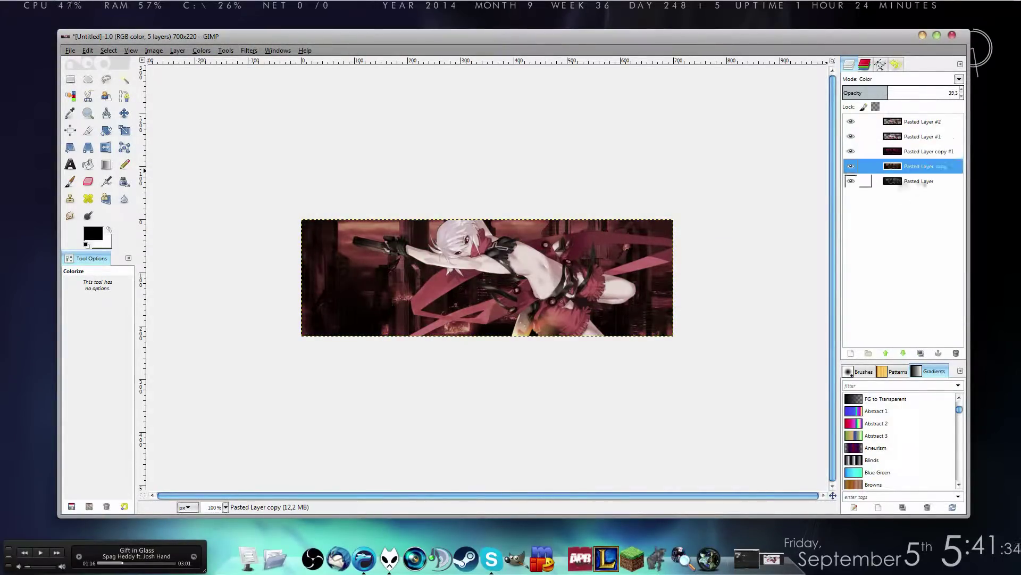
{"action": "right_click", "coordinate": [899, 128]}
{"action": "left_click", "coordinate": [915, 183]}
{"action": "left_click", "coordinate": [72, 183]}
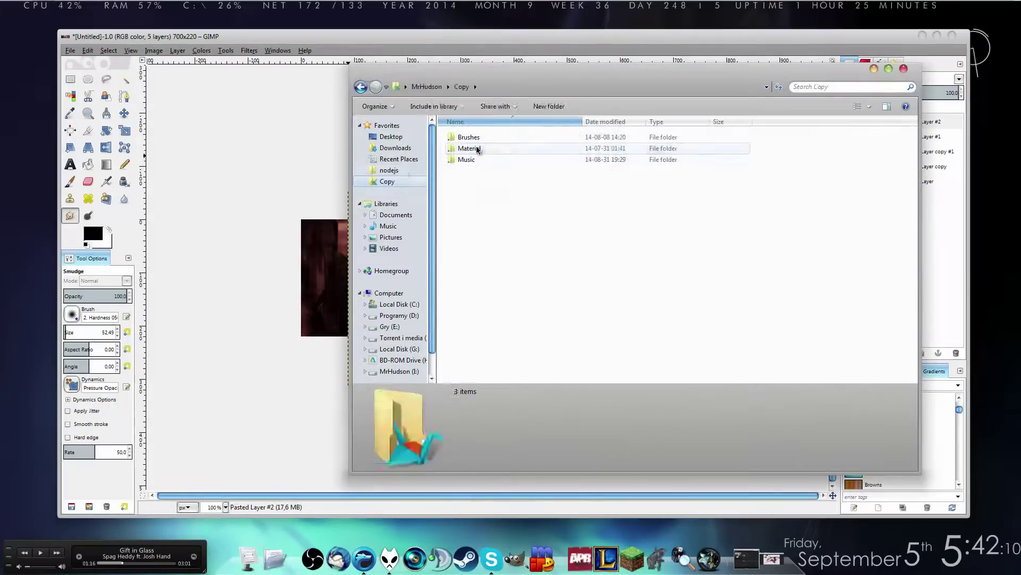
Step: Drag the 08 (2).png fractal render from Explorer into the banner and scale it down
{"action": "double_click", "coordinate": [468, 142]}
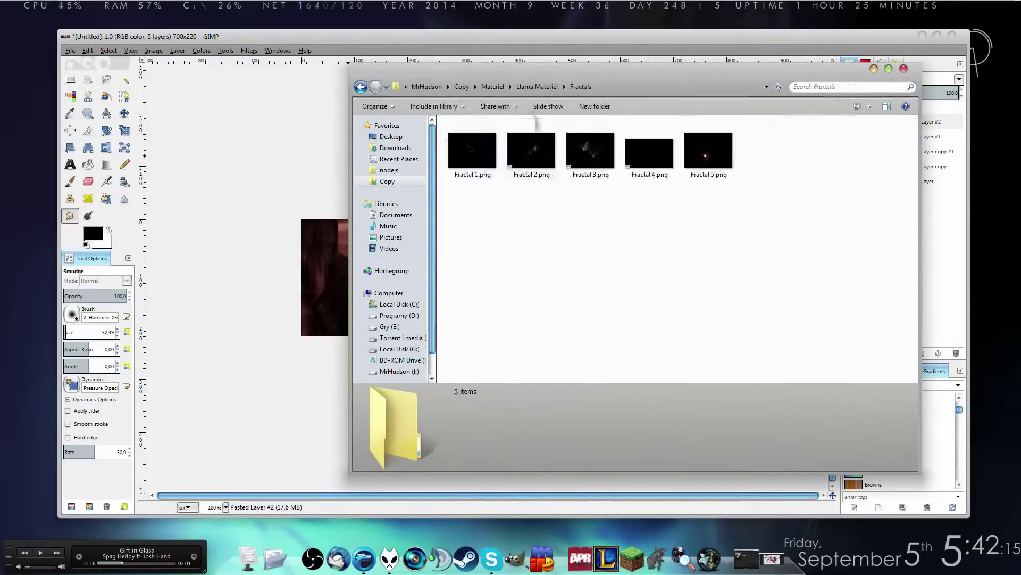
{"action": "scroll", "coordinate": [653, 159], "scroll_direction": "down", "scroll_amount": 3}
{"action": "scroll", "coordinate": [652, 159], "scroll_direction": "down", "scroll_amount": 3}
{"action": "scroll", "coordinate": [653, 158], "scroll_direction": "down", "scroll_amount": 3}
{"action": "scroll", "coordinate": [652, 159], "scroll_direction": "down", "scroll_amount": 3}
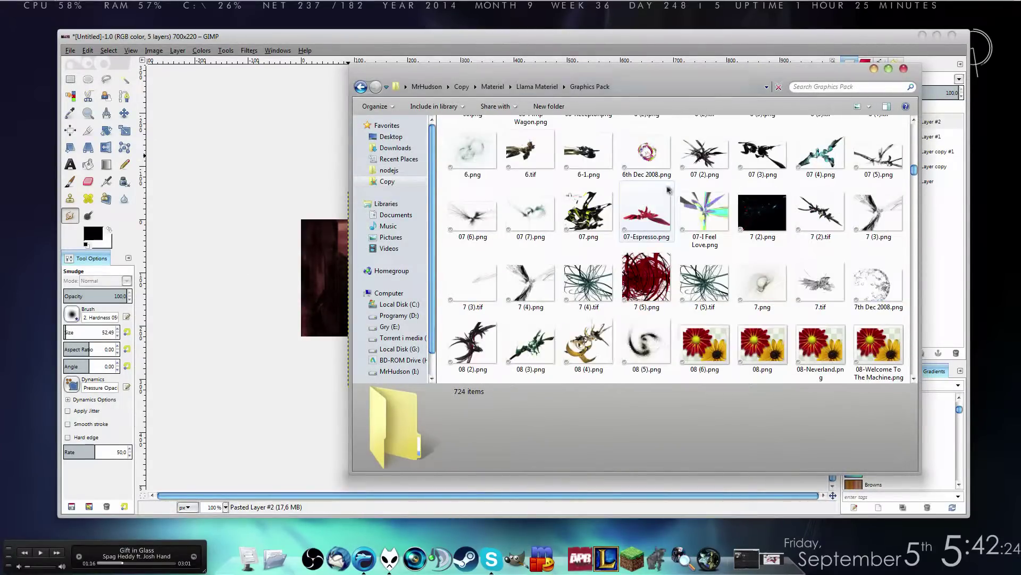
{"action": "left_click_drag", "start_coordinate": [472, 343], "coordinate": [229, 287]}
{"action": "key", "text": "shift+s"}
{"action": "key", "text": "Return"}
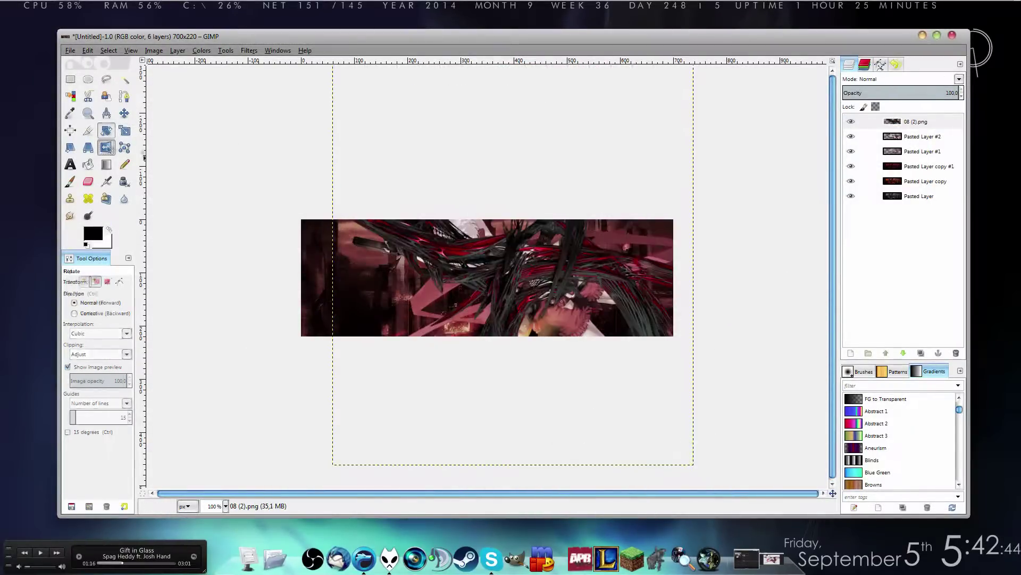
Step: Rotate the fractal render a quarter turn, move it lower, set it to Overlay and desaturate it
{"action": "left_click_drag", "start_coordinate": [612, 276], "coordinate": [512, 159]}
{"action": "key", "text": "Return"}
{"action": "key", "text": "m"}
{"action": "left_click", "coordinate": [904, 353]}
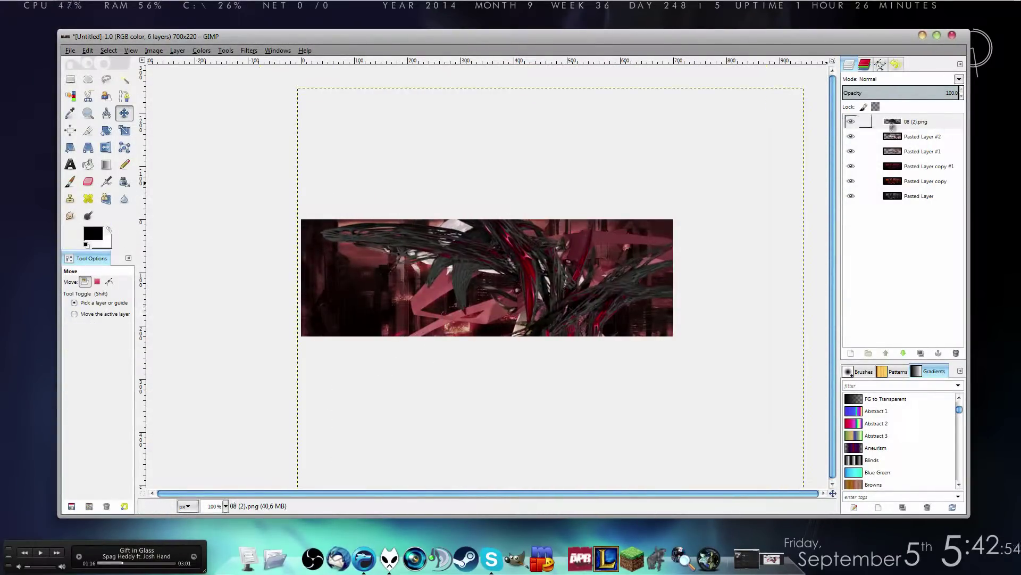
{"action": "left_click", "coordinate": [959, 79]}
{"action": "left_click", "coordinate": [876, 209]}
{"action": "key", "text": "Return"}
Step: Merge the copy layer down into the layer beneath it
{"action": "right_click", "coordinate": [904, 181]}
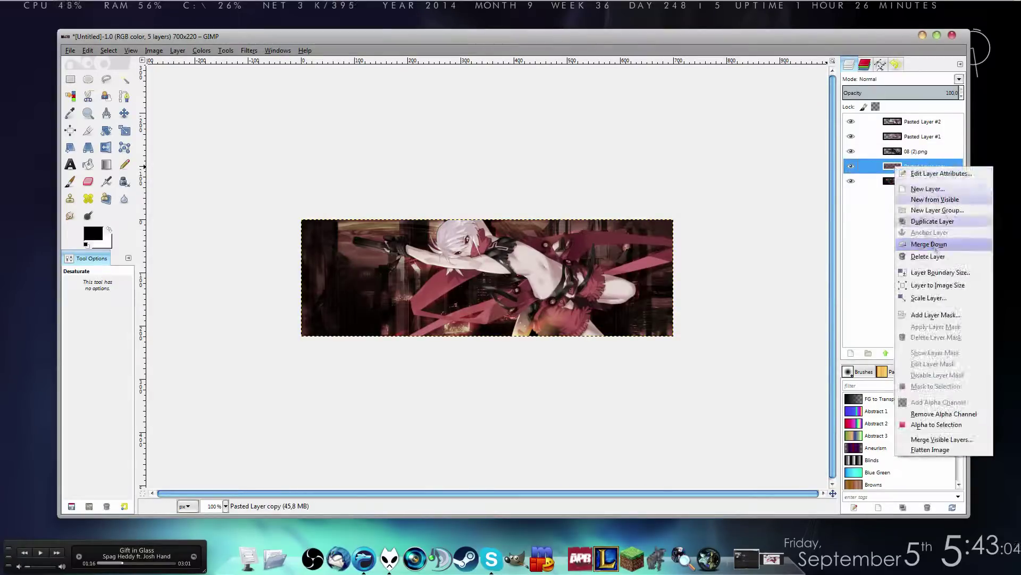
{"action": "key", "text": "Escape"}
{"action": "right_click", "coordinate": [907, 187]}
{"action": "left_click", "coordinate": [925, 361]}
{"action": "key", "text": "Return"}
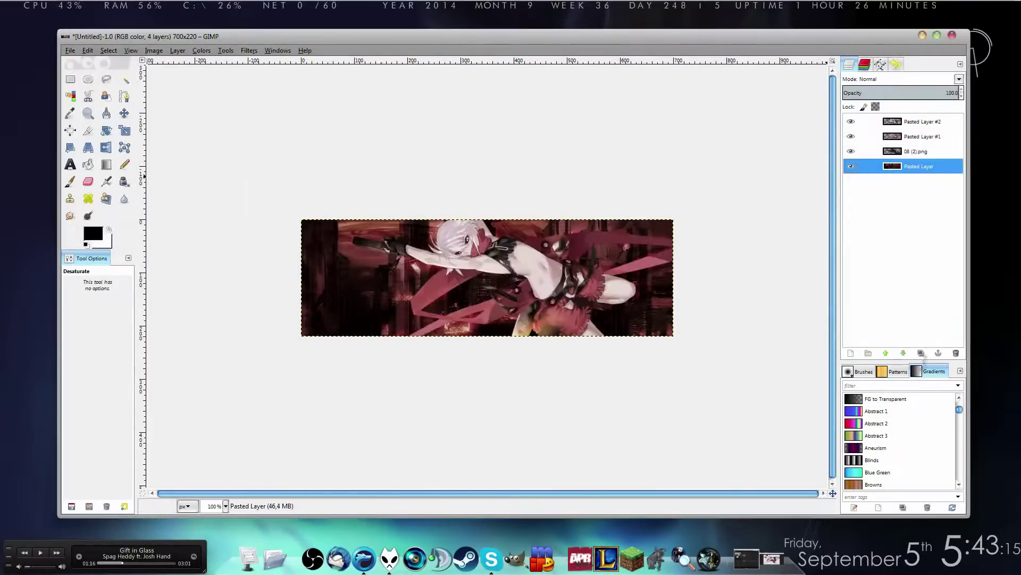
Step: Apply a motion blur and colorize adjustment, then browse Explorer for another render
{"action": "left_click", "coordinate": [249, 50]}
{"action": "left_click", "coordinate": [412, 130]}
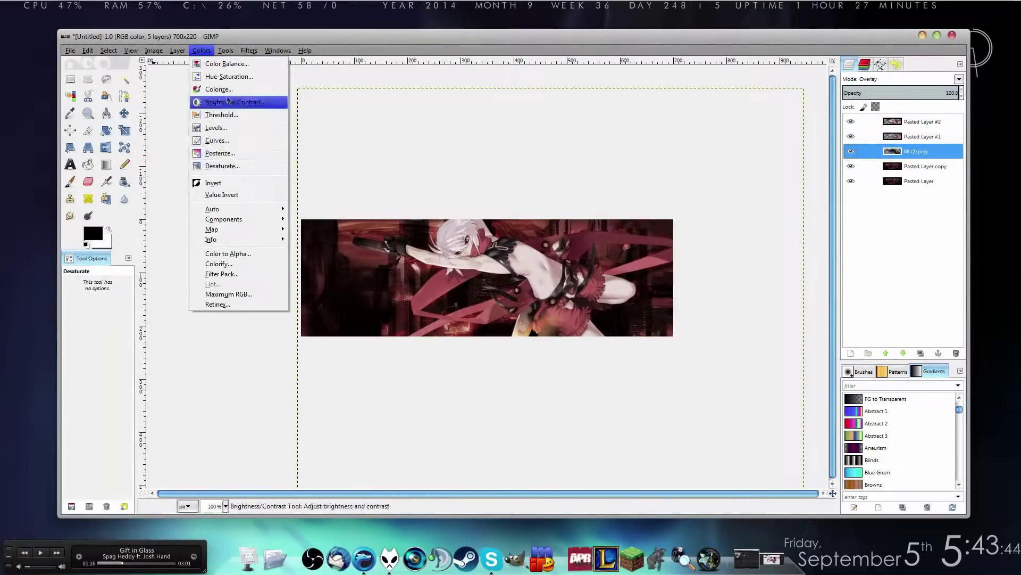
{"action": "left_click", "coordinate": [219, 89]}
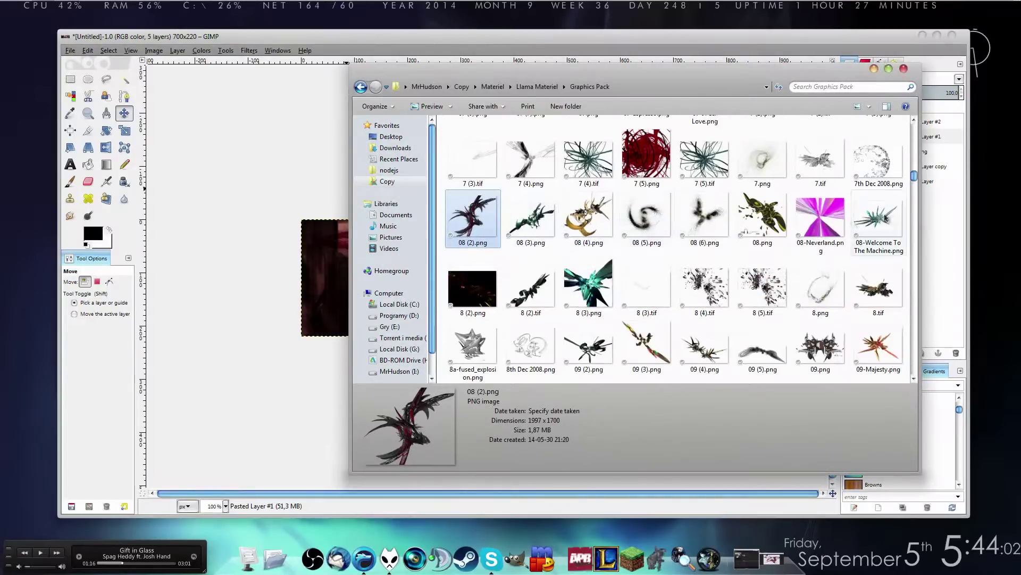
{"action": "scroll", "coordinate": [798, 240], "scroll_direction": "down", "scroll_amount": 3}
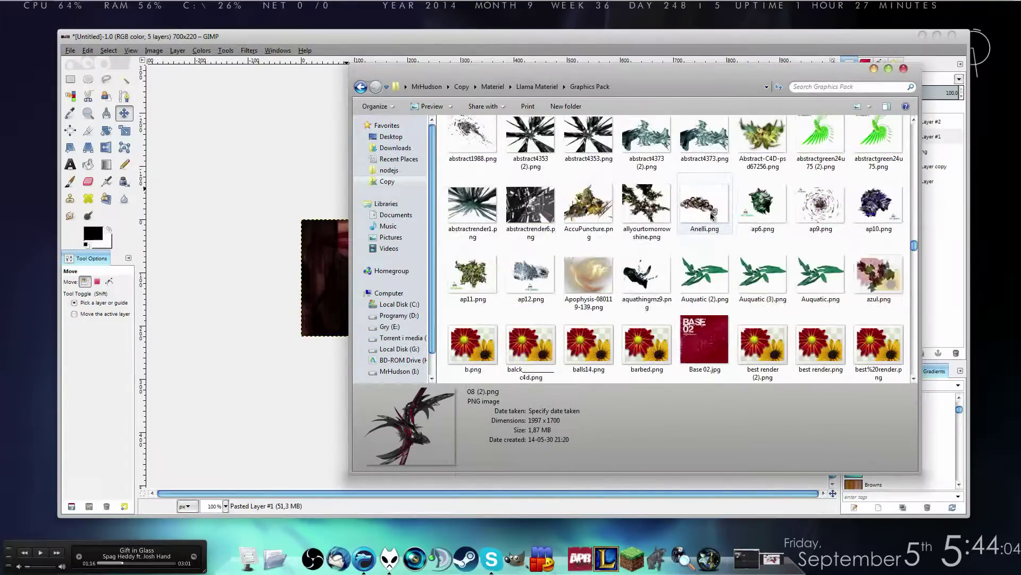
{"action": "scroll", "coordinate": [692, 229], "scroll_direction": "down", "scroll_amount": 3}
{"action": "scroll", "coordinate": [612, 218], "scroll_direction": "down", "scroll_amount": 3}
{"action": "scroll", "coordinate": [566, 215], "scroll_direction": "down", "scroll_amount": 2}
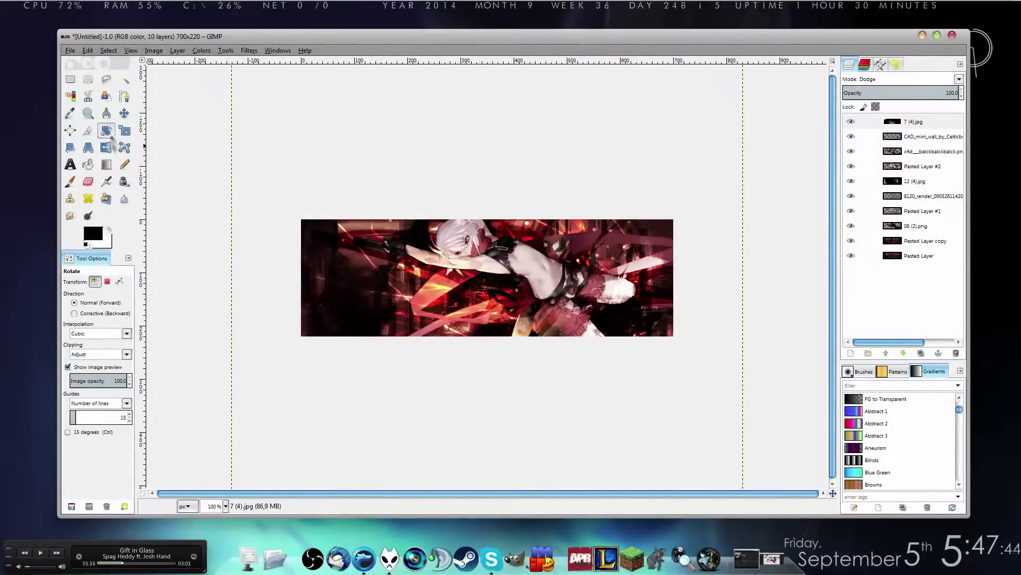
Step: Apply the texture rotation and move 7 (4).jpg and 12 (4).jpg higher in the layer stack
{"action": "left_click", "coordinate": [790, 278]}
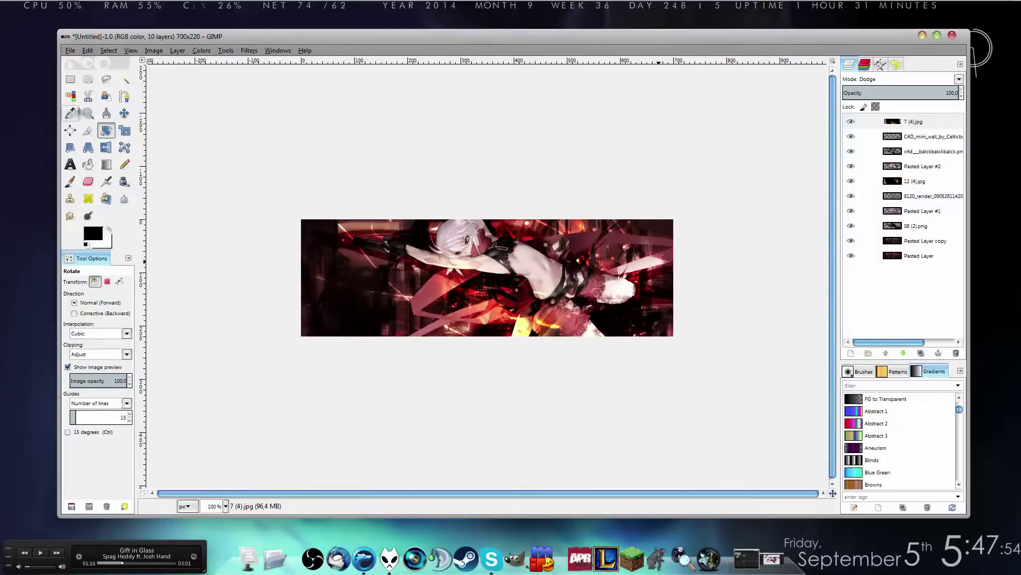
{"action": "left_click_drag", "start_coordinate": [908, 131], "coordinate": [865, 180]}
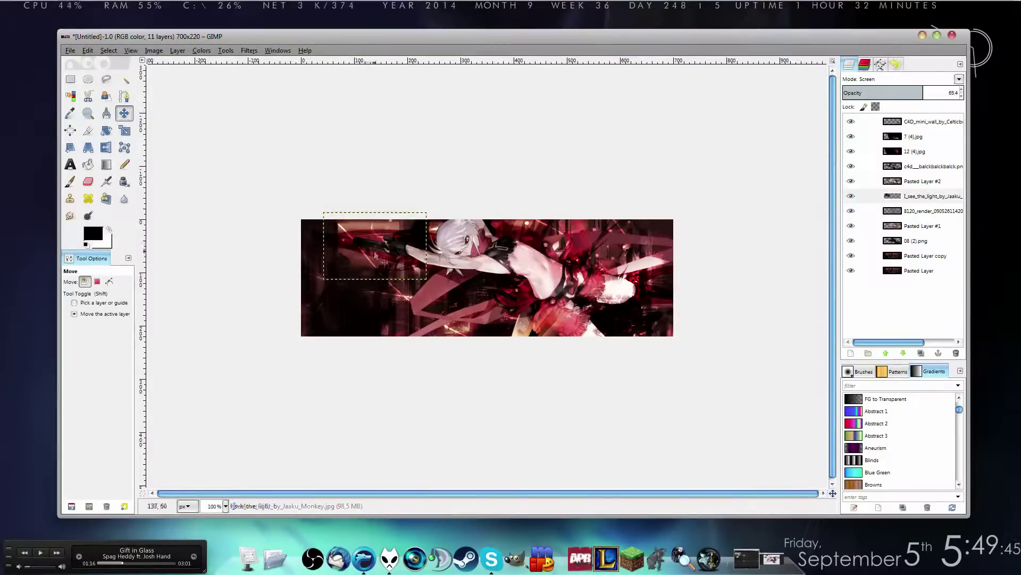
Step: Set the light-rays texture to Dodge mode and shift it slightly left
{"action": "left_click", "coordinate": [852, 196]}
{"action": "left_click", "coordinate": [959, 78]}
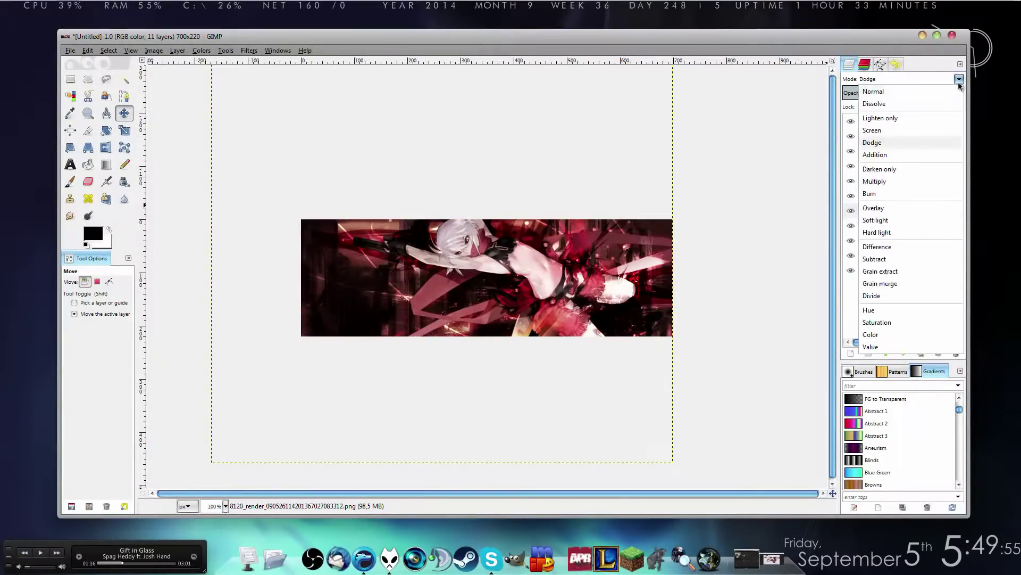
{"action": "left_click", "coordinate": [872, 130]}
{"action": "left_click", "coordinate": [958, 79]}
{"action": "left_click", "coordinate": [872, 143]}
{"action": "left_click_drag", "start_coordinate": [383, 253], "coordinate": [362, 250]}
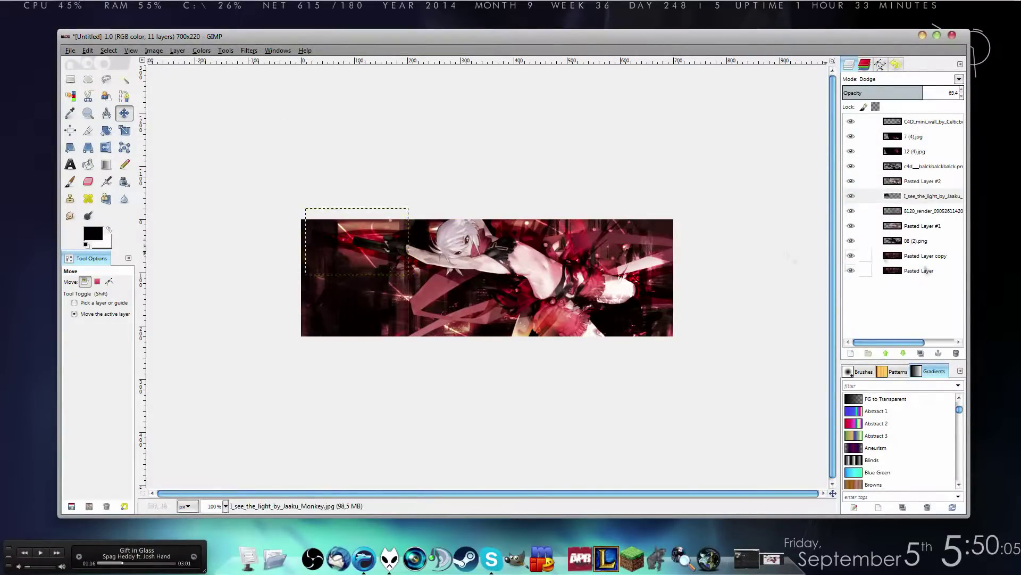
Step: Duplicate Pasted Layer #2 and shrink the copy to about 616×369
{"action": "left_click", "coordinate": [923, 181]}
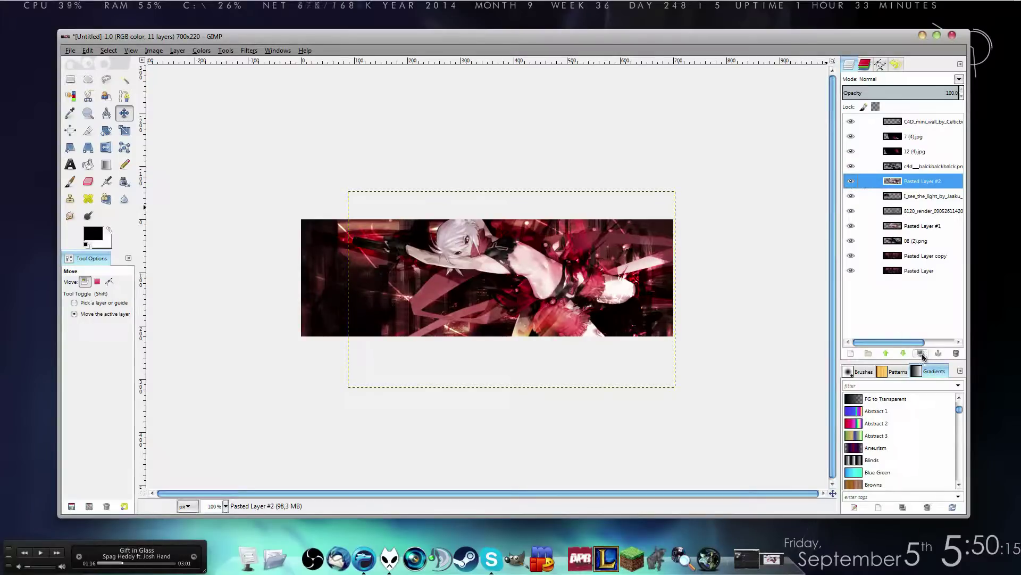
{"action": "left_click", "coordinate": [70, 216]}
{"action": "key", "text": "shift+s"}
{"action": "left_click_drag", "start_coordinate": [675, 387], "coordinate": [680, 387]}
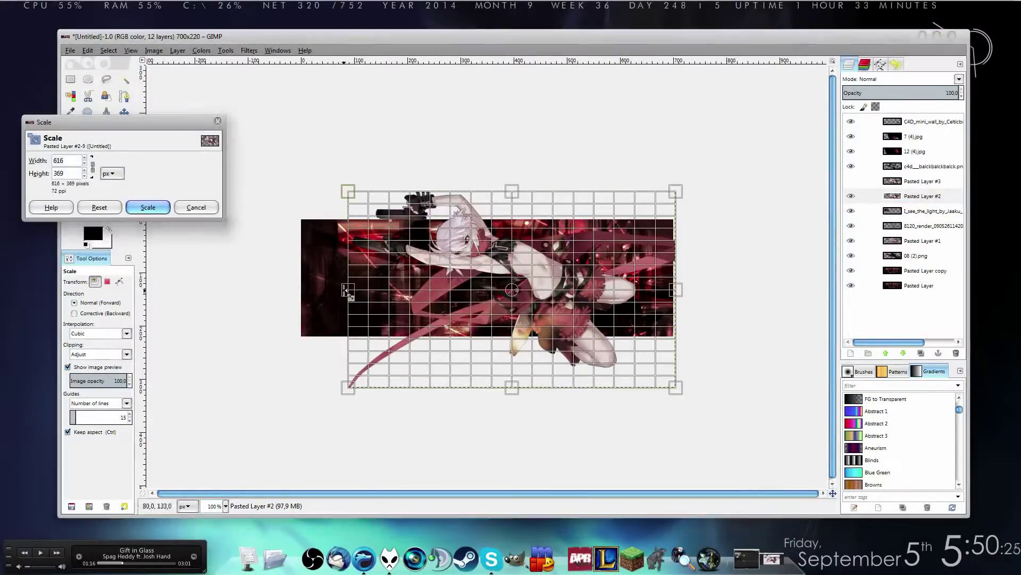
{"action": "left_click", "coordinate": [146, 214]}
{"action": "left_click", "coordinate": [897, 287]}
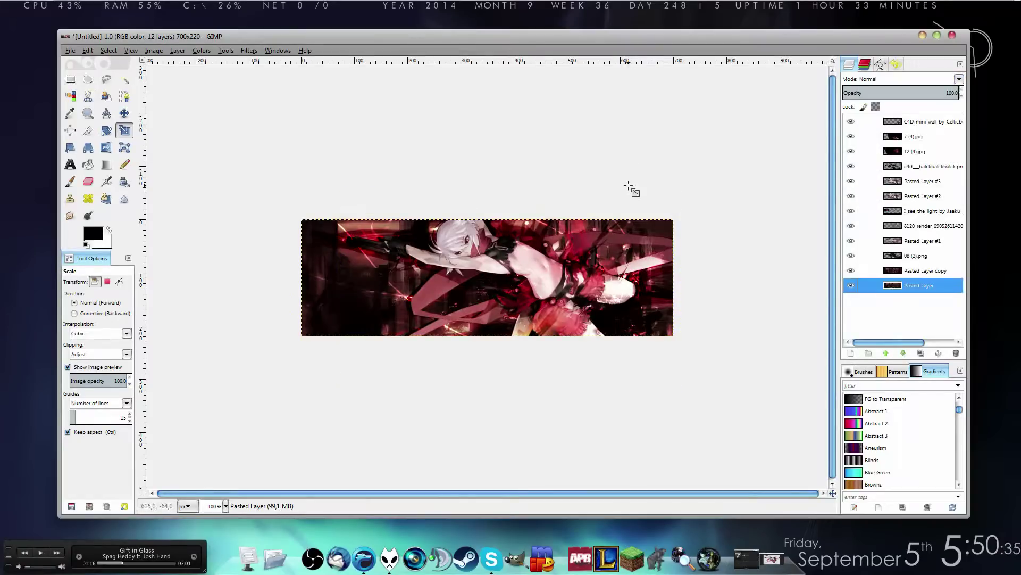
Step: Create a new layer and paint sparks across the upper right with the Sparks brush
{"action": "key", "text": "shift+ctrl+n"}
{"action": "key", "text": "Return"}
{"action": "key", "text": "p"}
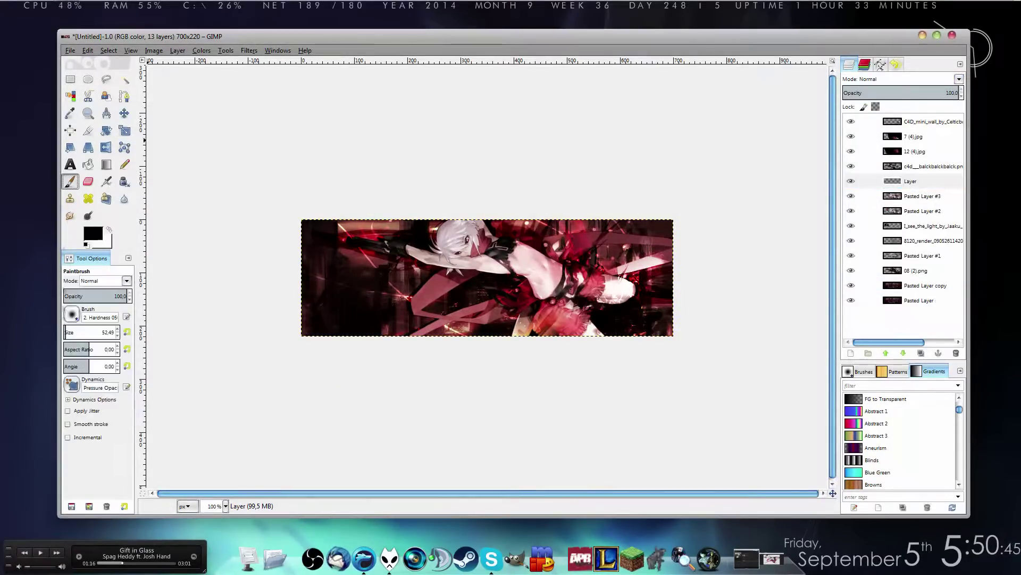
{"action": "left_click", "coordinate": [71, 314]}
{"action": "left_click", "coordinate": [96, 372]}
{"action": "key", "text": "3"}
{"action": "scroll", "coordinate": [478, 266], "scroll_direction": "right", "scroll_amount": 5}
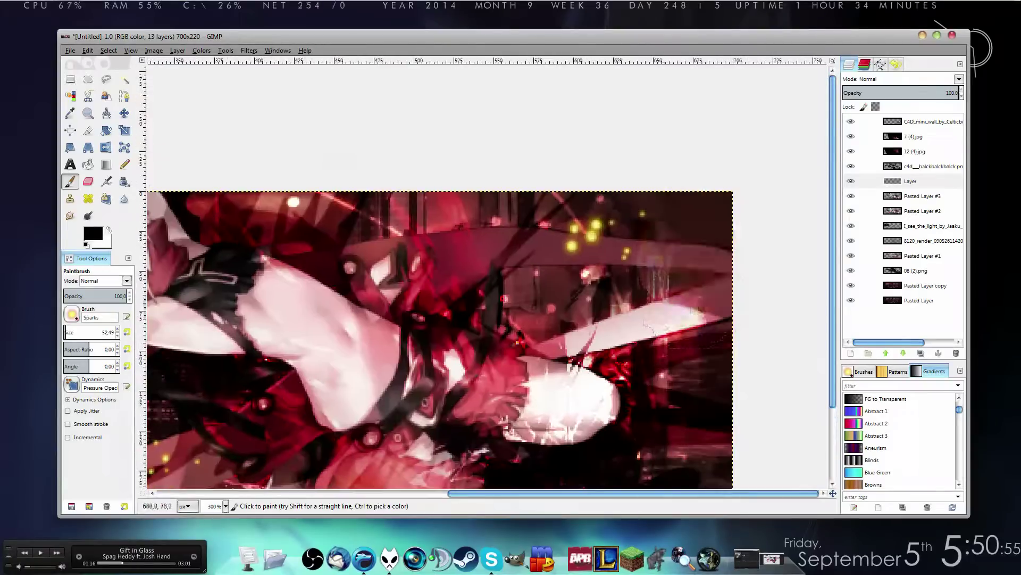
{"action": "left_click_drag", "start_coordinate": [687, 234], "coordinate": [585, 335]}
{"action": "key", "text": "1"}
Step: Apply a Map filter to the sparks and desaturate them
{"action": "left_click", "coordinate": [249, 50]}
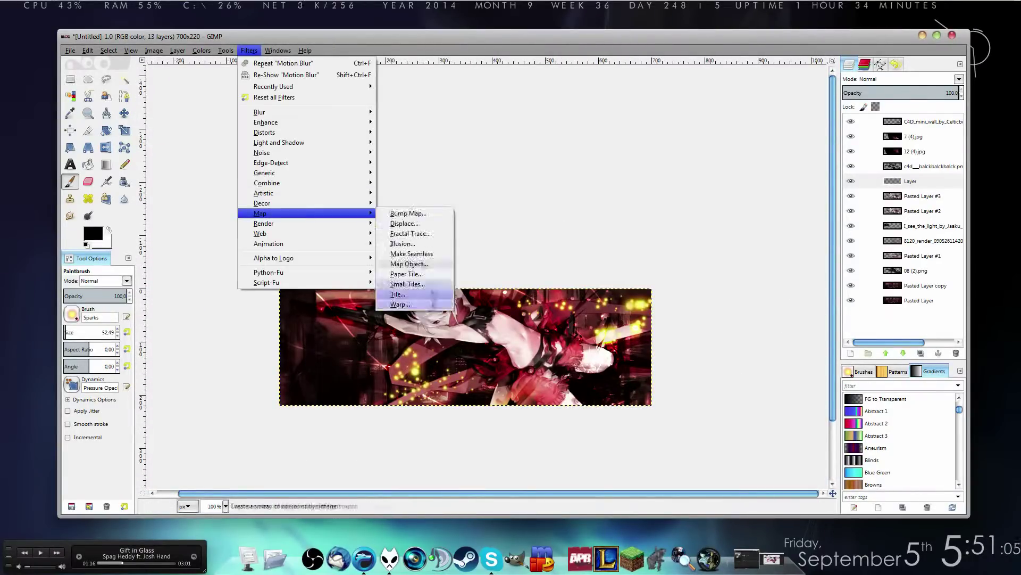
{"action": "left_click", "coordinate": [422, 299]}
{"action": "left_click", "coordinate": [202, 50]}
{"action": "left_click", "coordinate": [218, 159]}
{"action": "left_click", "coordinate": [673, 285]}
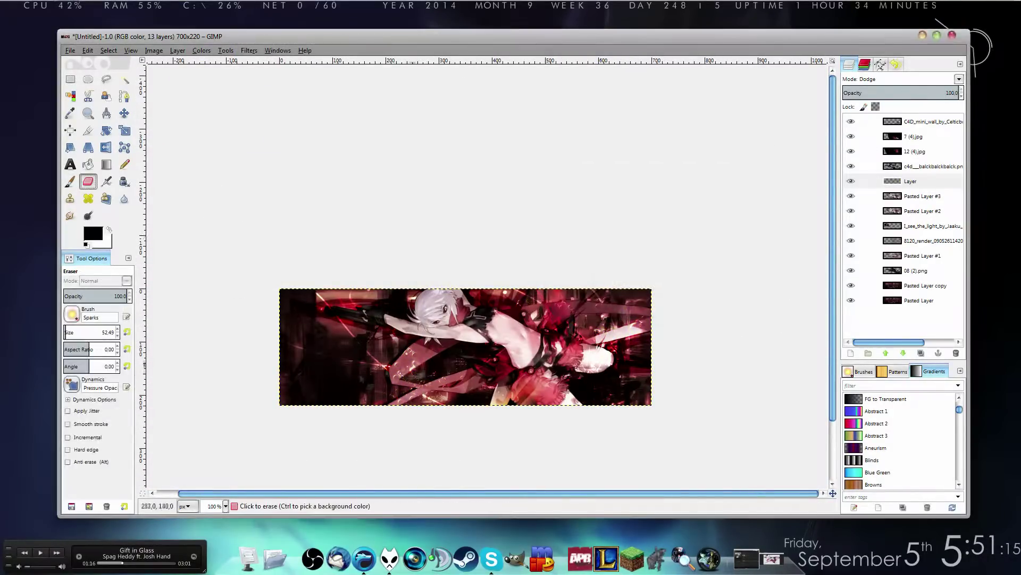
Step: Erase unwanted sparks with the Eraser, zooming in to clean them up
{"action": "key", "text": "shift+e"}
{"action": "key", "text": "3"}
{"action": "key", "text": "1"}
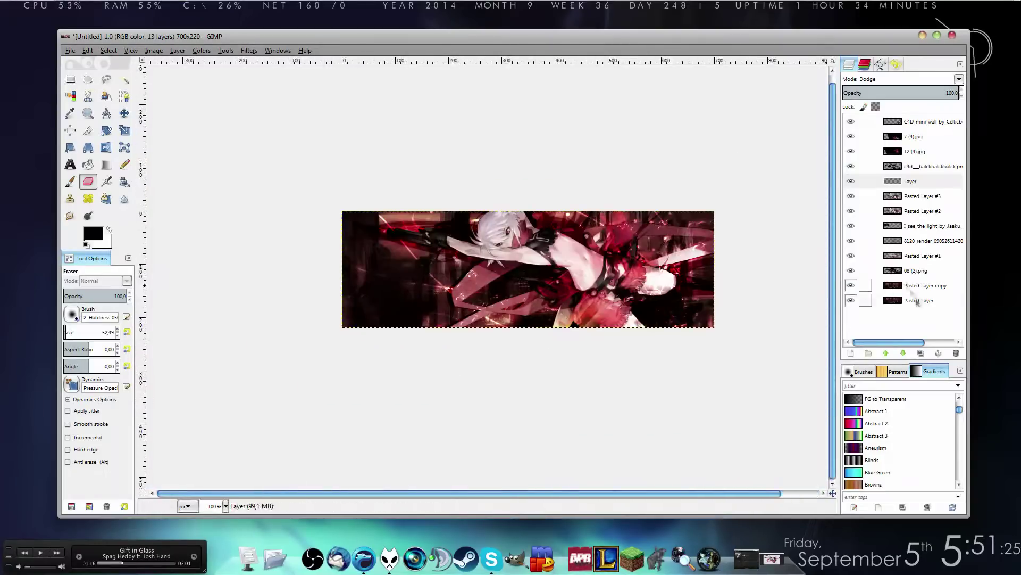
{"action": "left_click", "coordinate": [926, 300]}
Step: Add white 'FALLEN ANGEL' text in Manteka on the lower left, blended in Grain merge
{"action": "key", "text": "t"}
{"action": "left_click", "coordinate": [71, 283]}
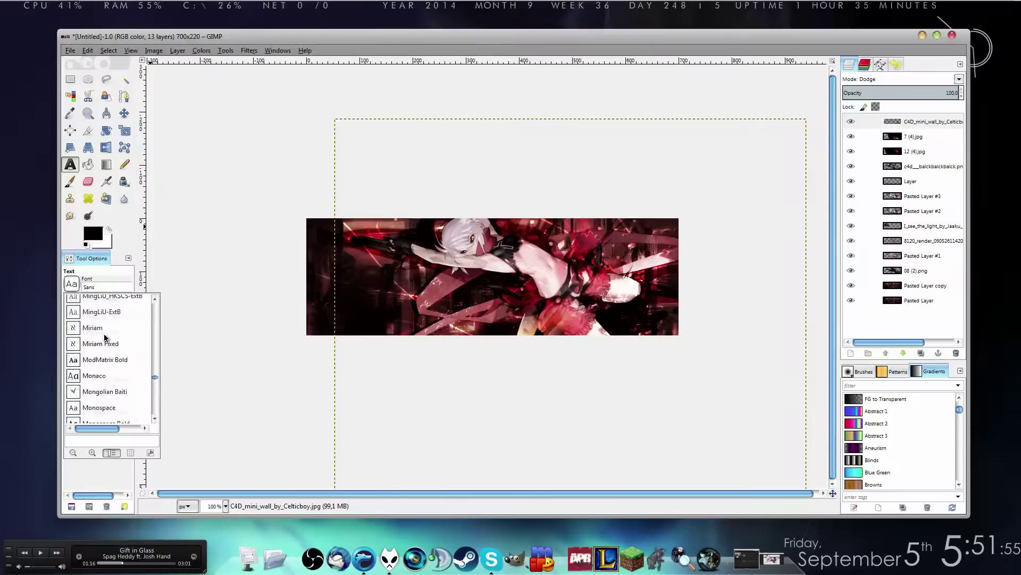
{"action": "left_click", "coordinate": [102, 333]}
{"action": "left_click", "coordinate": [93, 234]}
{"action": "left_click", "coordinate": [355, 278]}
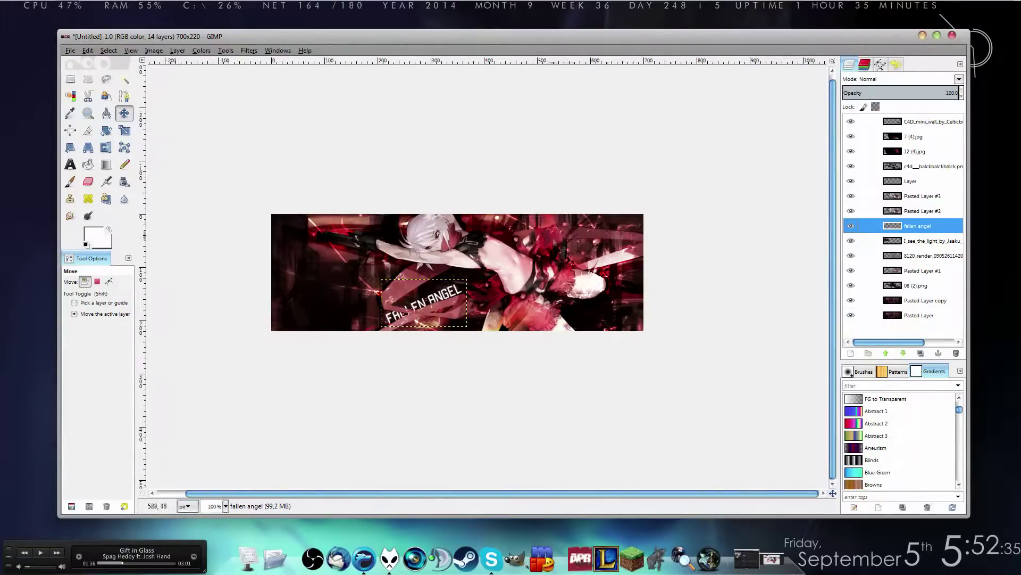
{"action": "left_click", "coordinate": [899, 79]}
{"action": "left_click", "coordinate": [905, 256]}
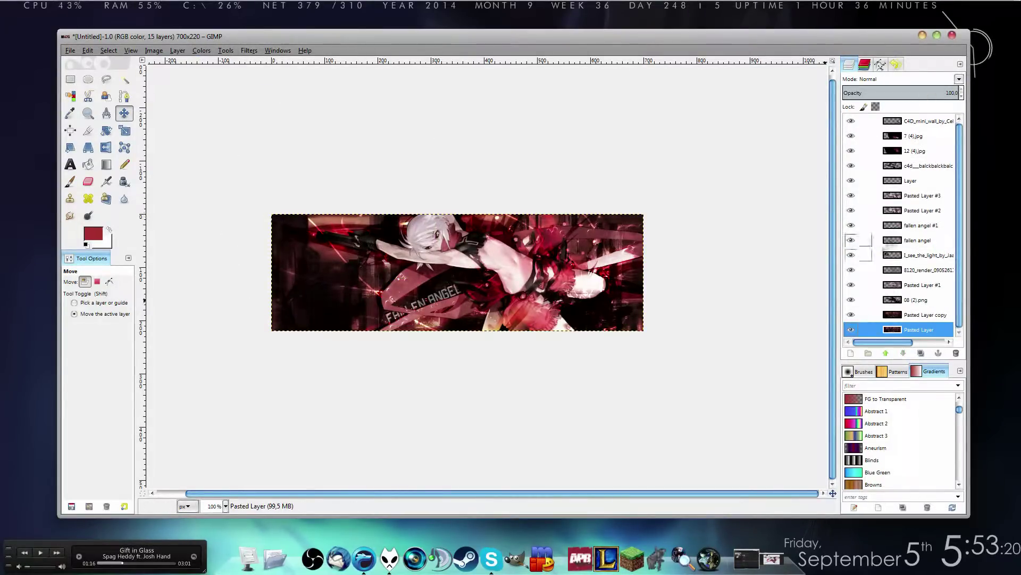
Step: Move the FALLEN ANGEL text layer above Pasted Layer #2
{"action": "left_click", "coordinate": [896, 241]}
{"action": "key", "text": "plus"}
{"action": "key", "text": "plus"}
{"action": "key", "text": "plus"}
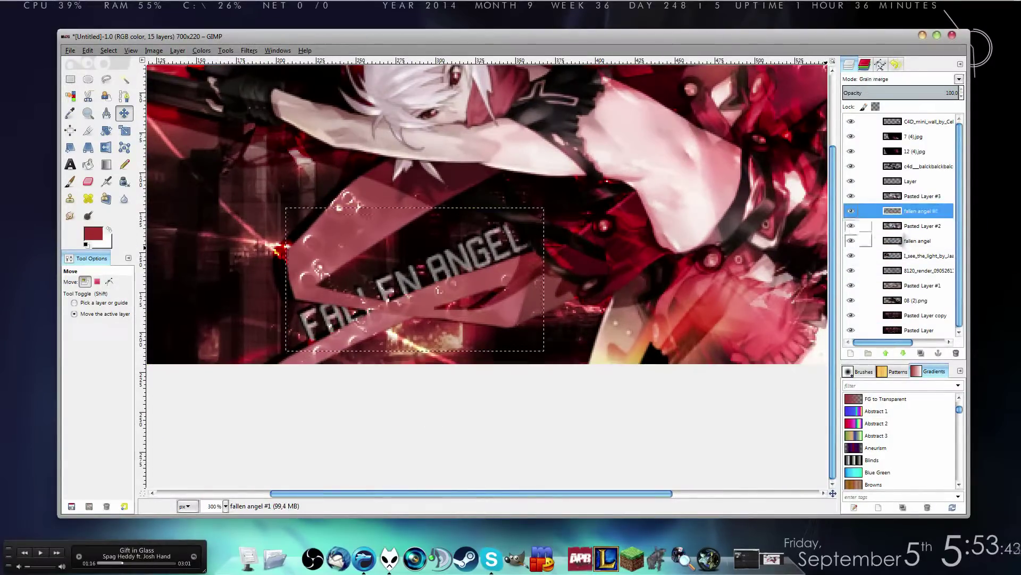
{"action": "left_click_drag", "start_coordinate": [904, 241], "coordinate": [866, 229]}
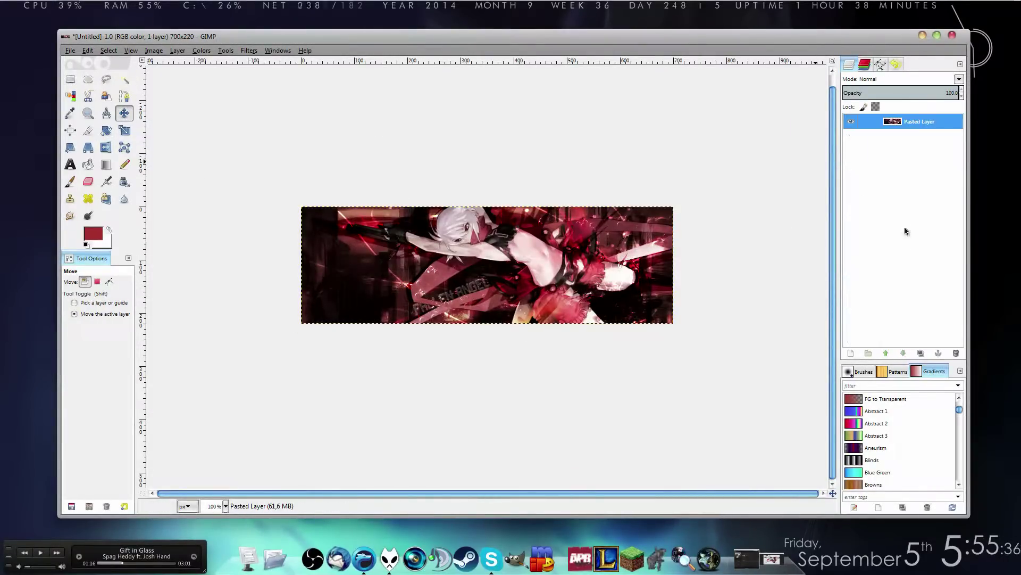
Step: Choose a new foreground colour for the toning layer
{"action": "left_click", "coordinate": [90, 236]}
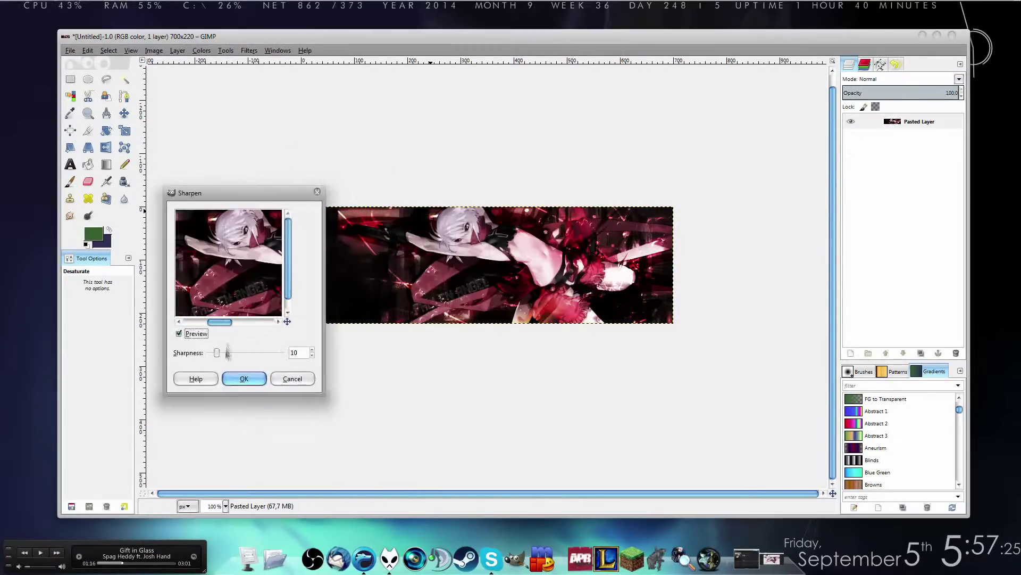
Step: Confirm the Sharpen filter to sharpen the flattened single-layer banner
{"action": "left_click", "coordinate": [243, 378]}
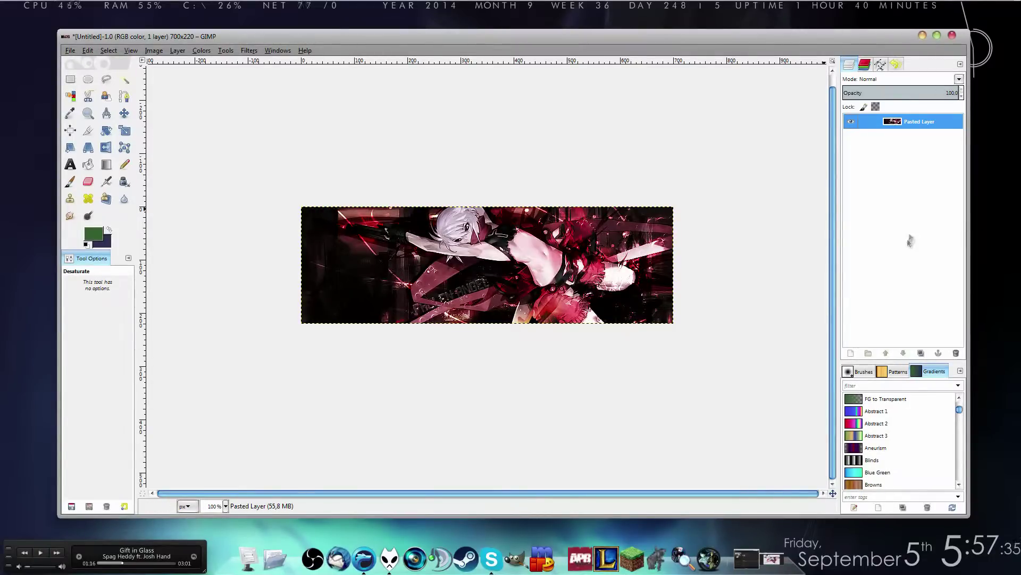